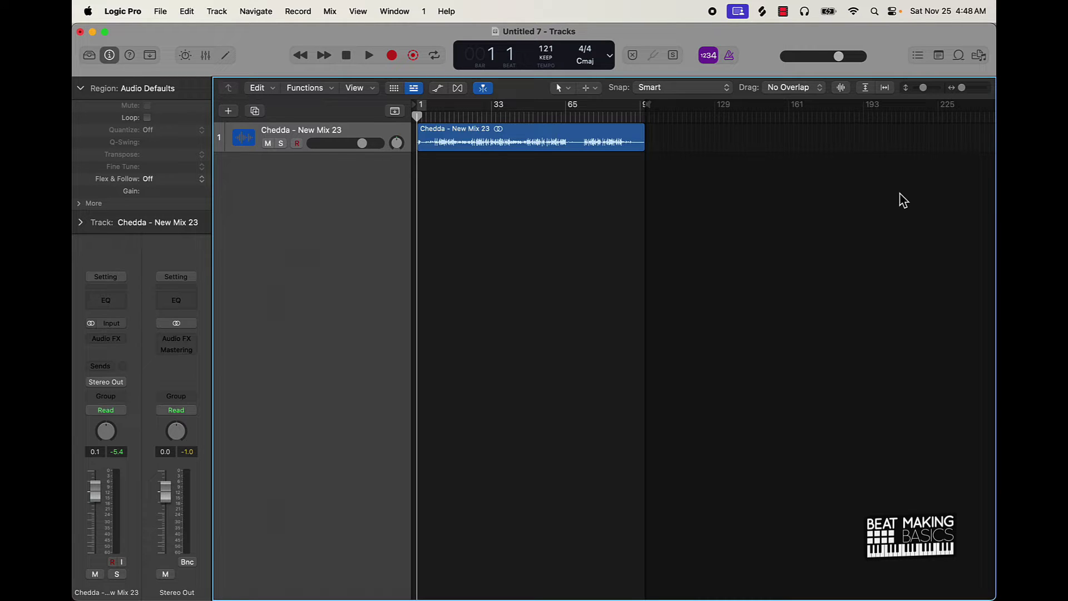
Set a cycle range from bar 9 to bar 17 and play that section of the unmastered mix
{"action": "left_click", "coordinate": [551, 212], "text": "ctrl+alt"}
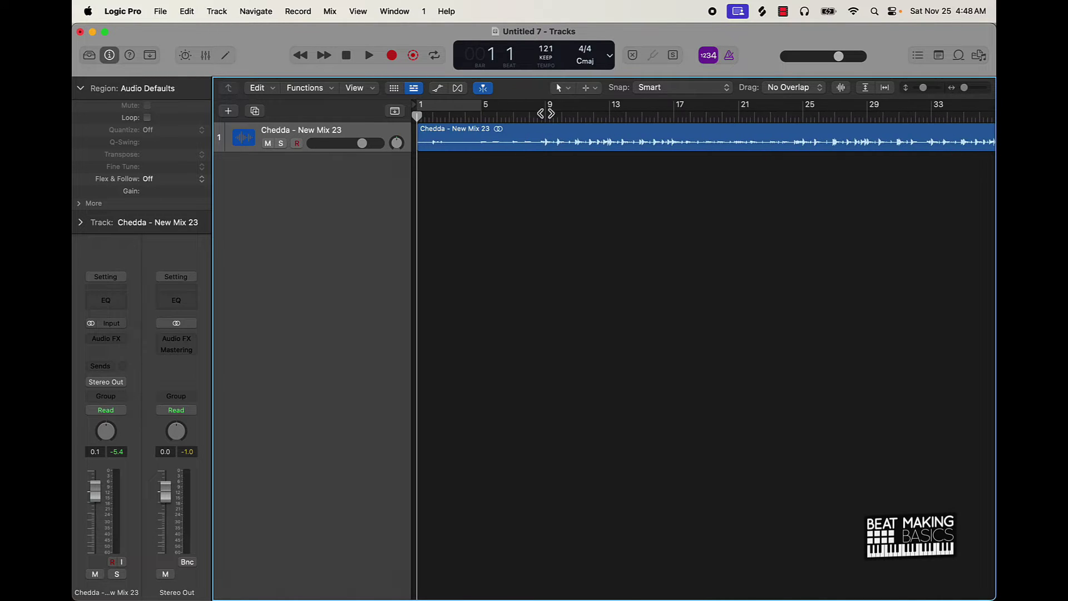
{"action": "left_click_drag", "start_coordinate": [552, 106], "coordinate": [674, 108]}
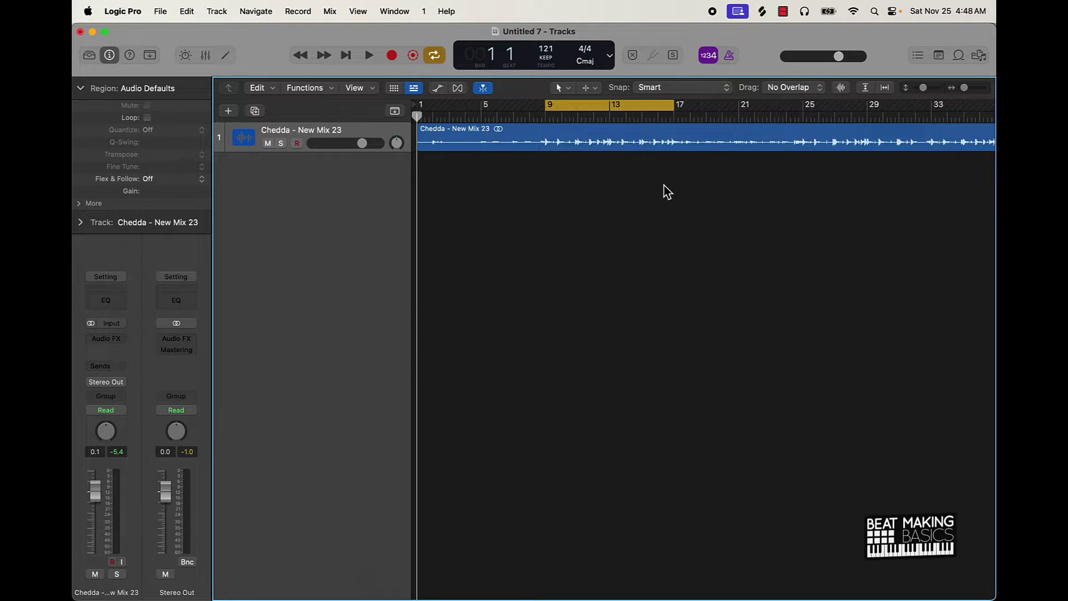
{"action": "key", "text": "space"}
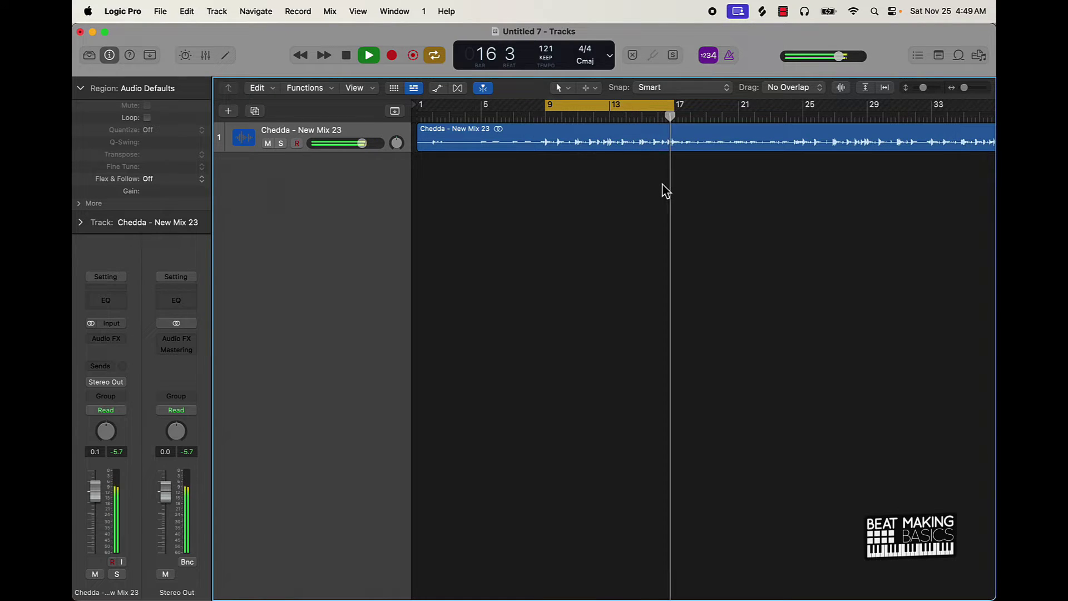
{"action": "key", "text": "space"}
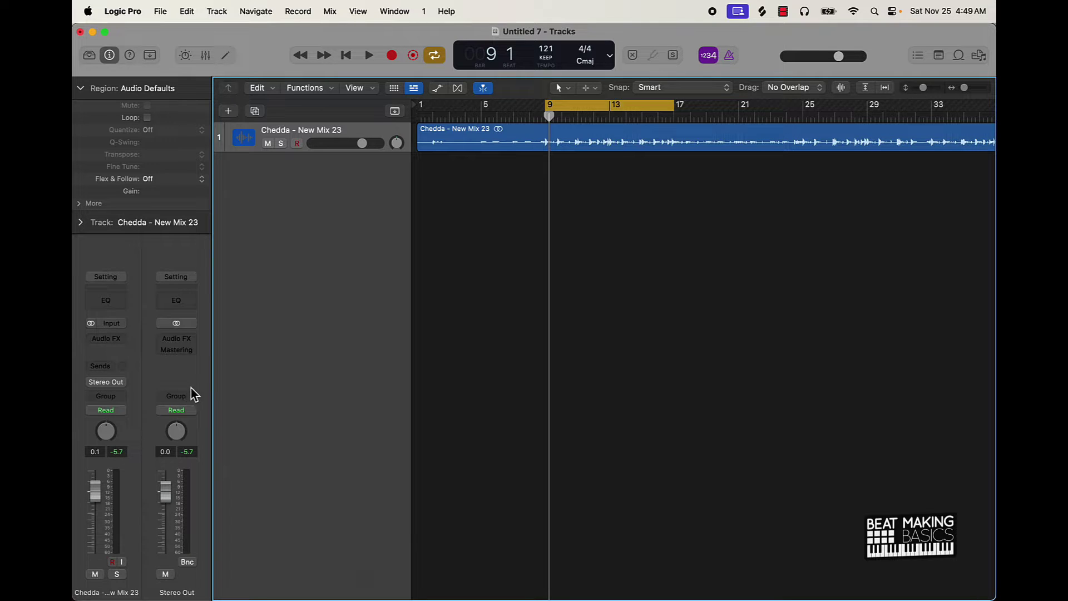
Apply Mastering Assistant on the Stereo Out, audition the cycled section through it, and close its window with the plug-in bypassed
{"action": "left_click", "coordinate": [176, 350]}
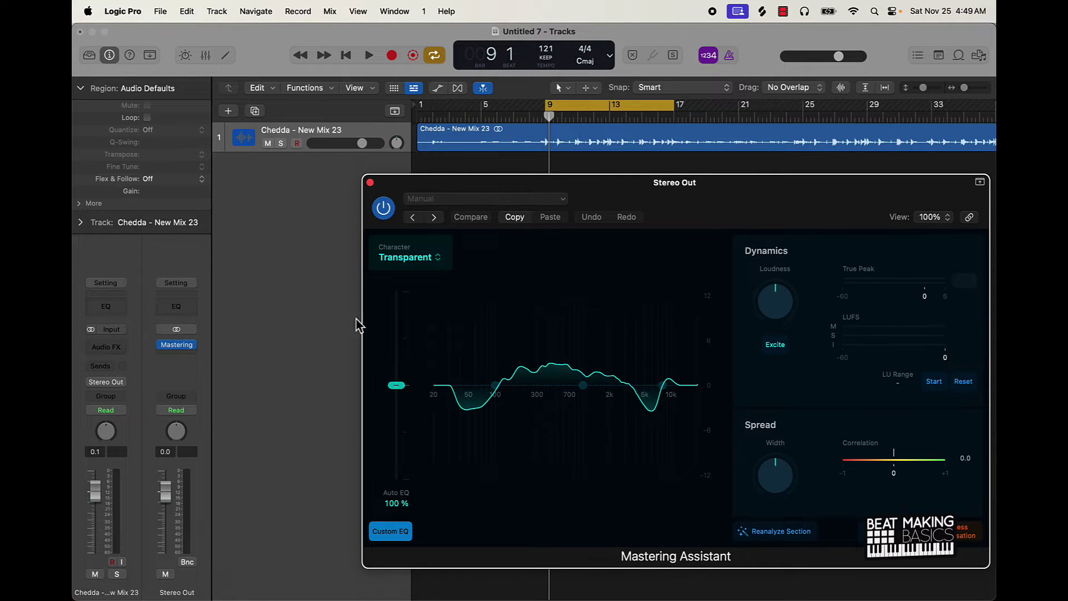
{"action": "left_click", "coordinate": [293, 311]}
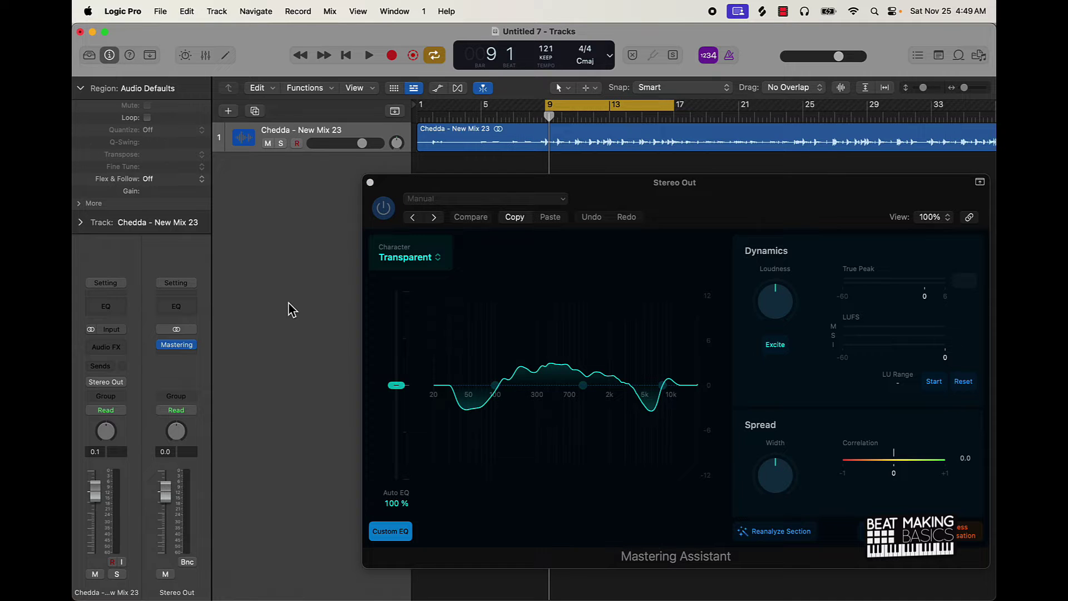
{"action": "key", "text": "space"}
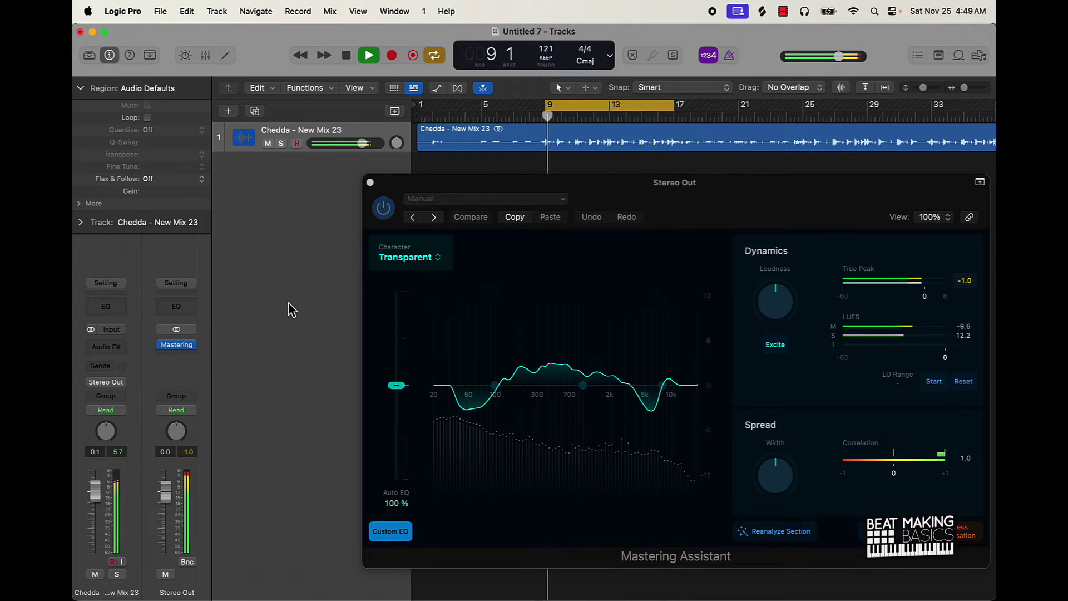
{"action": "key", "text": "space"}
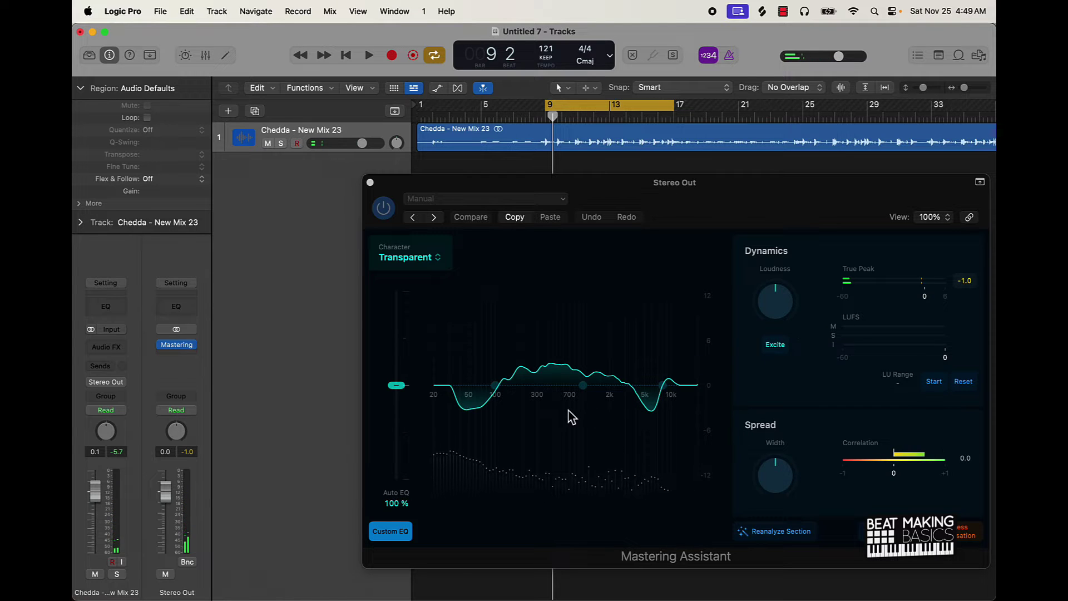
{"action": "left_click", "coordinate": [370, 183]}
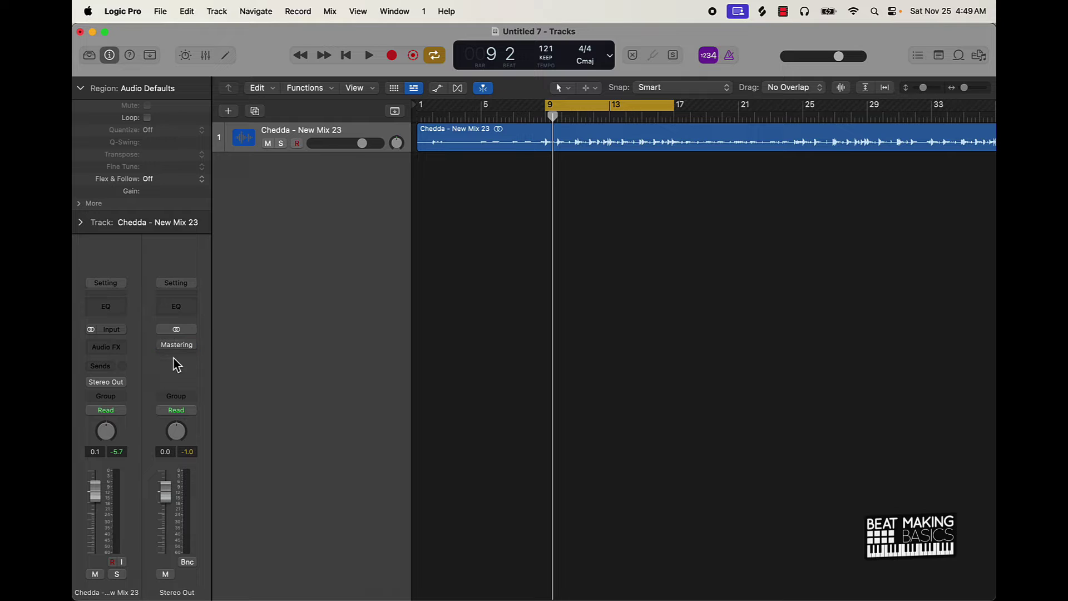
Insert iZotope Ozone 9 in stereo on the Stereo Out, in the slot below Mastering Assistant
{"action": "left_click", "coordinate": [195, 359]}
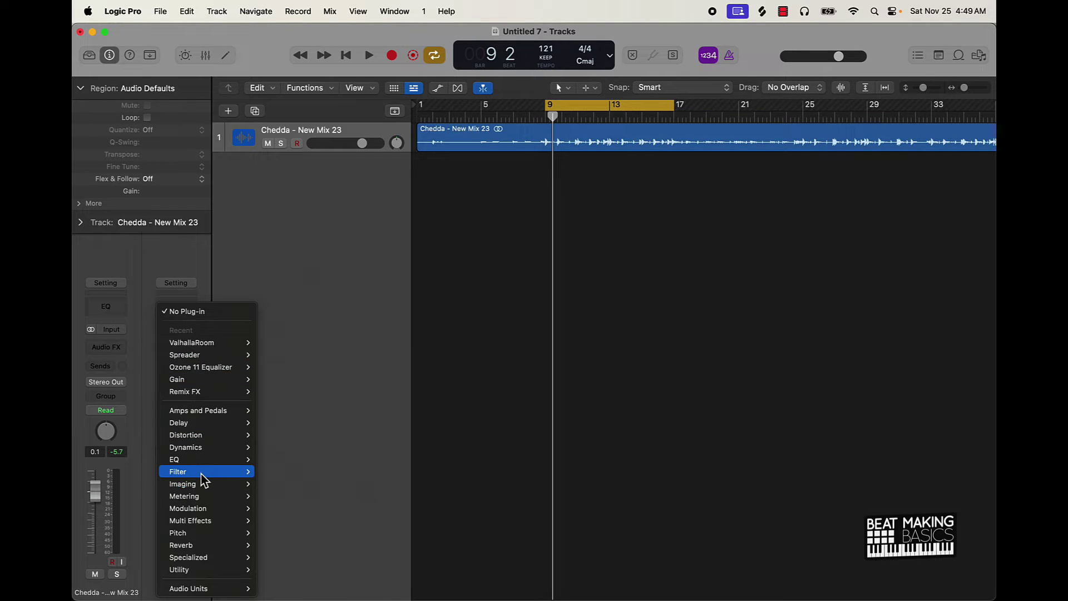
{"action": "mouse_move", "coordinate": [201, 473]}
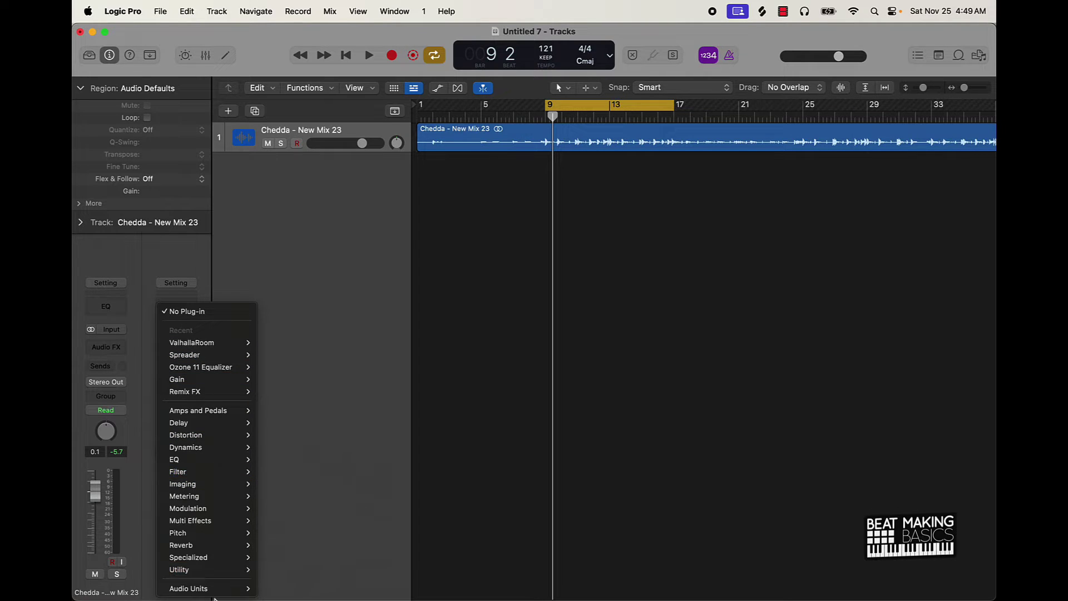
{"action": "mouse_move", "coordinate": [223, 589]}
{"action": "mouse_move", "coordinate": [311, 532]}
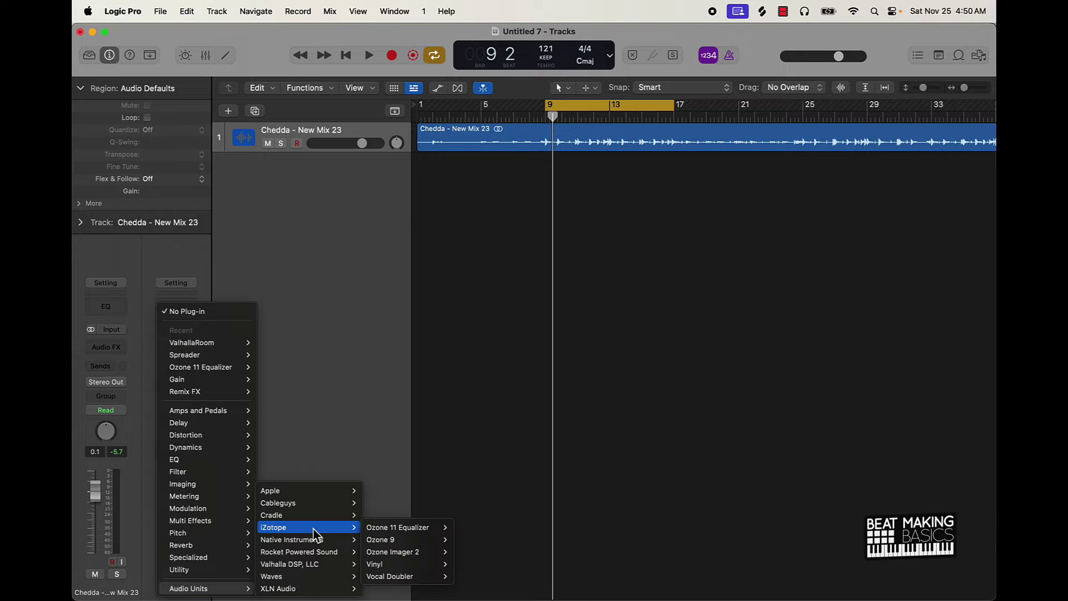
{"action": "mouse_move", "coordinate": [440, 540]}
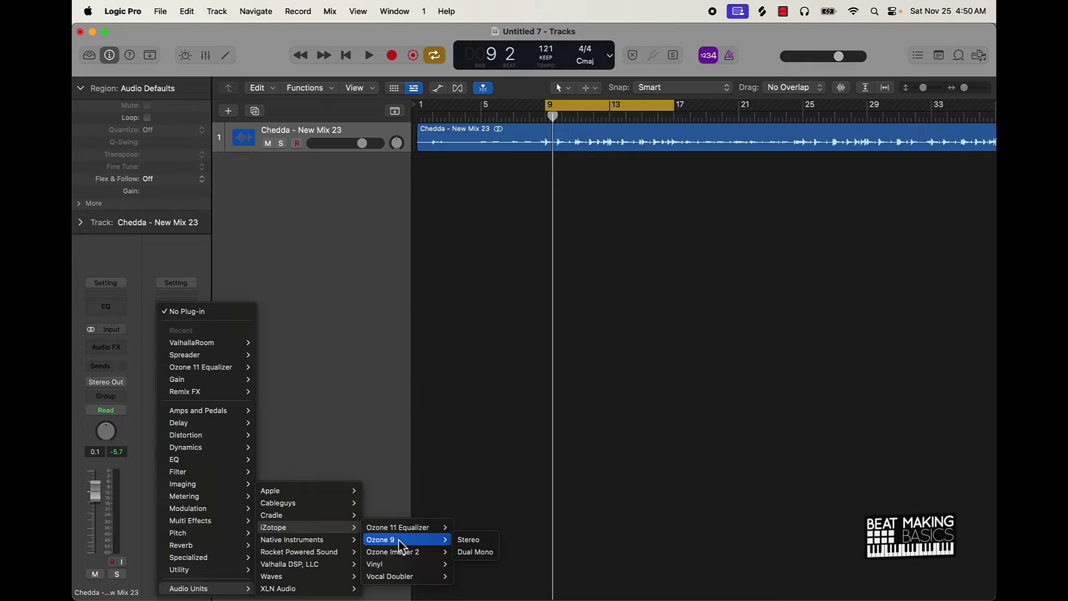
{"action": "left_click", "coordinate": [472, 540]}
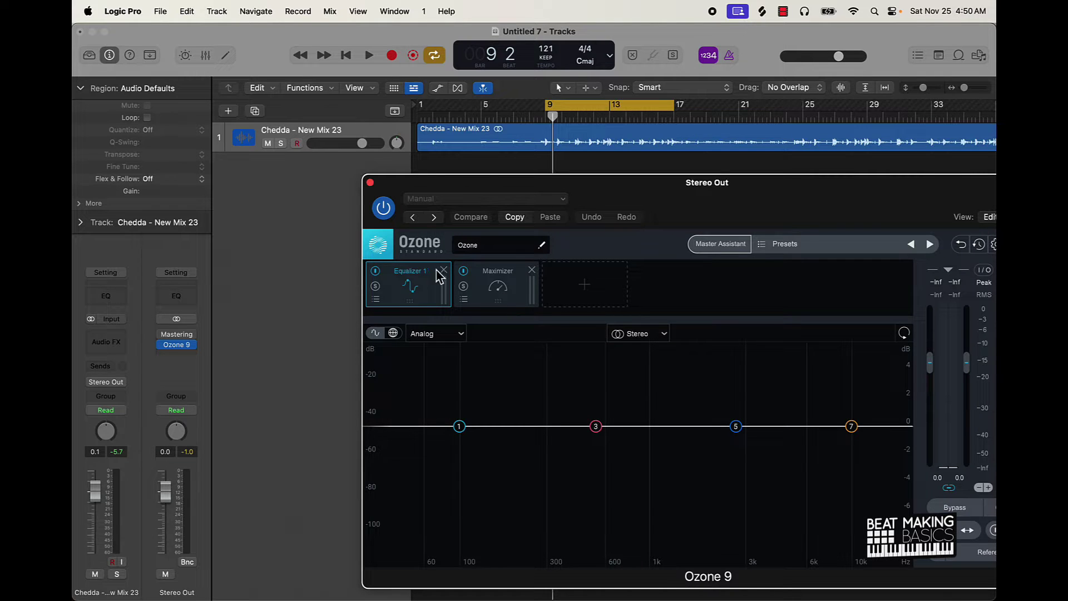
Run Ozone's Master Assistant on the cycled section with Modern modules, Medium intensity and Streaming destination, and accept its suggestion
{"action": "left_click", "coordinate": [720, 245]}
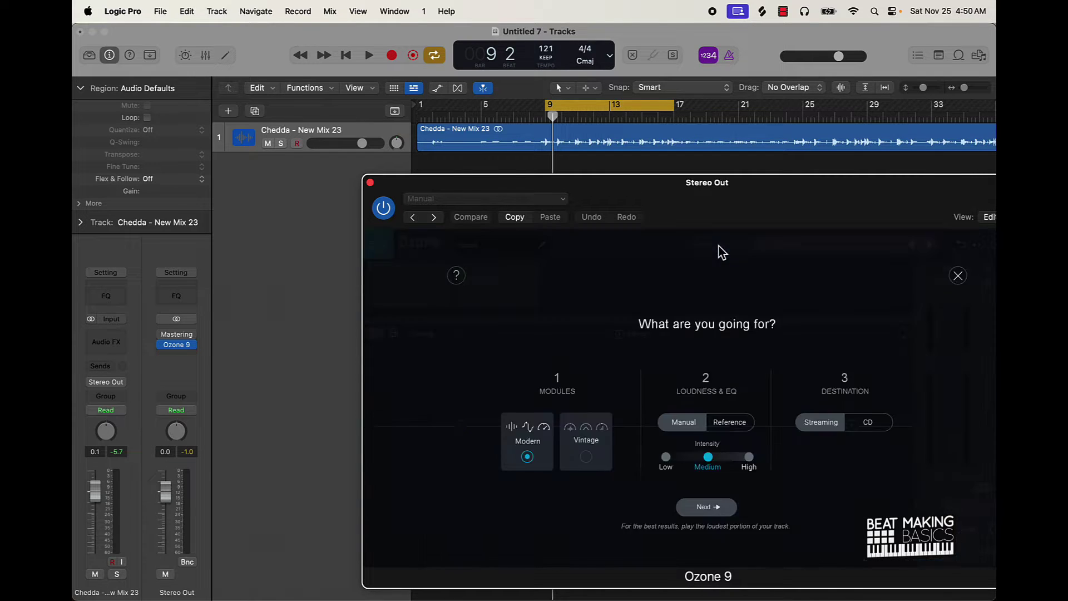
{"action": "left_click", "coordinate": [666, 459]}
{"action": "left_click", "coordinate": [709, 458]}
{"action": "left_click", "coordinate": [715, 507]}
{"action": "key", "text": "space"}
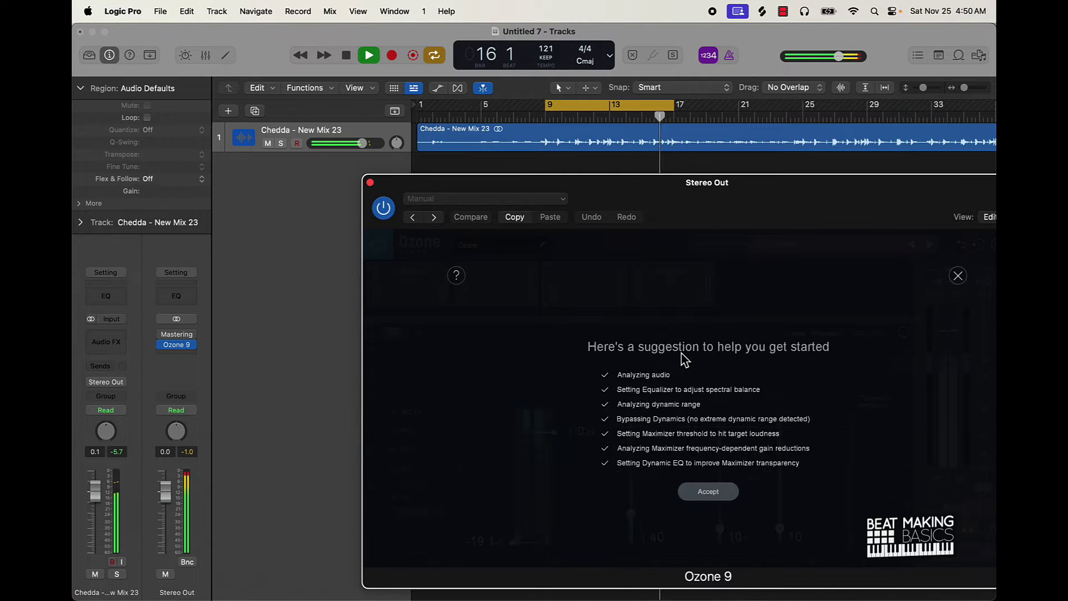
{"action": "left_click", "coordinate": [720, 490]}
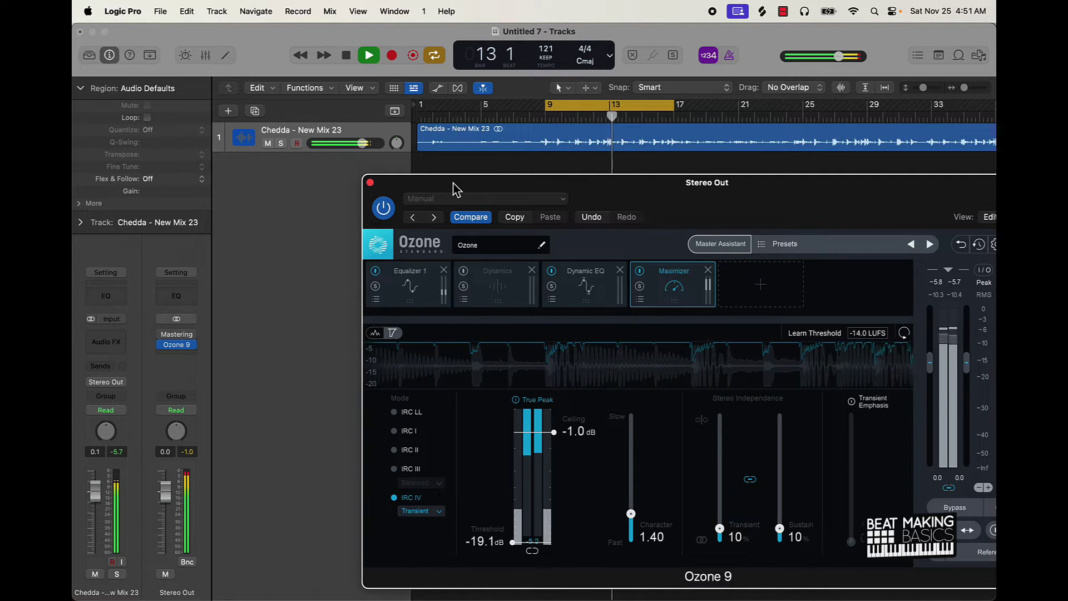
{"action": "key", "text": "space"}
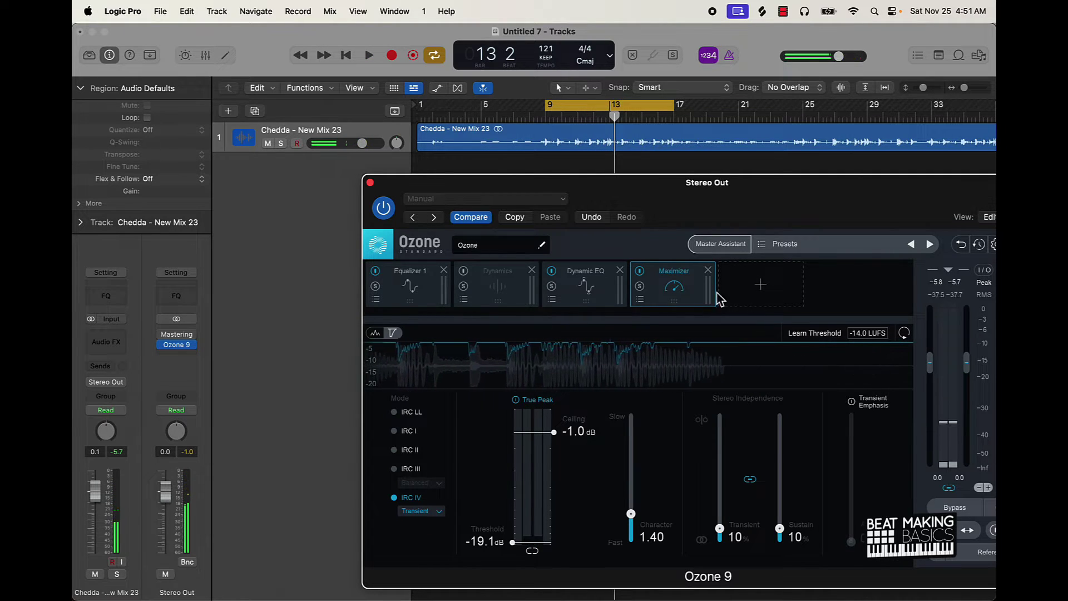
Rerun Ozone's Master Assistant at Low intensity on the cycled section, accept its suggestion and stop playback
{"action": "left_click", "coordinate": [714, 247]}
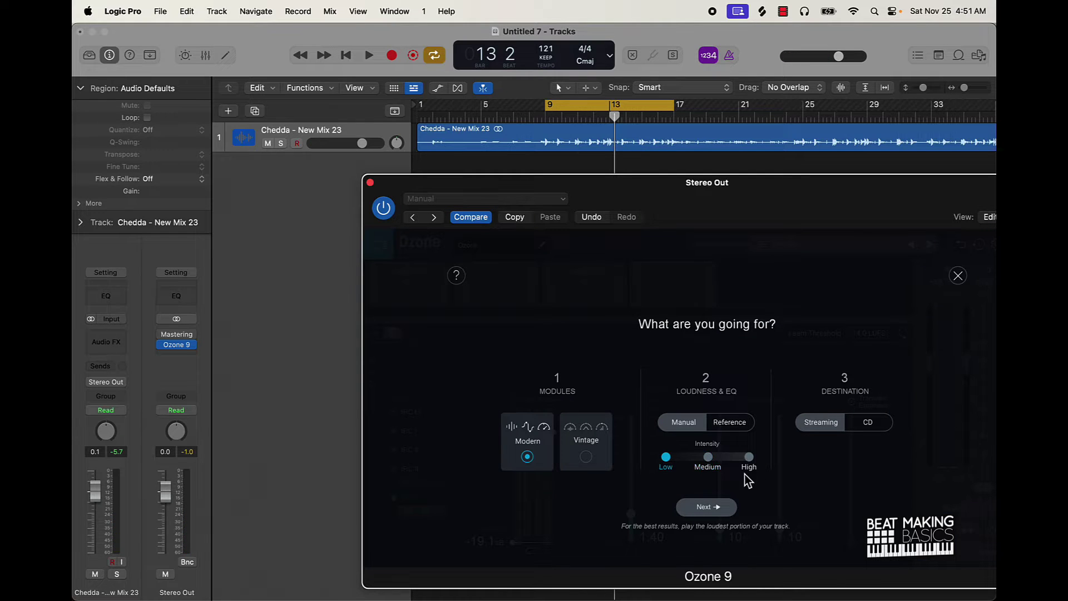
{"action": "left_click", "coordinate": [707, 507]}
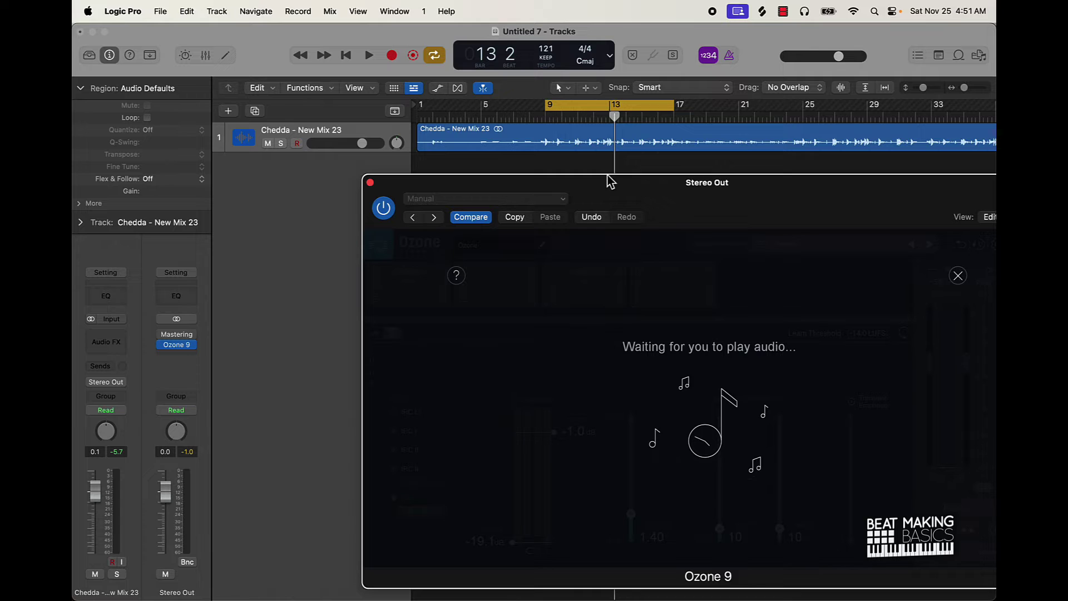
{"action": "key", "text": "space"}
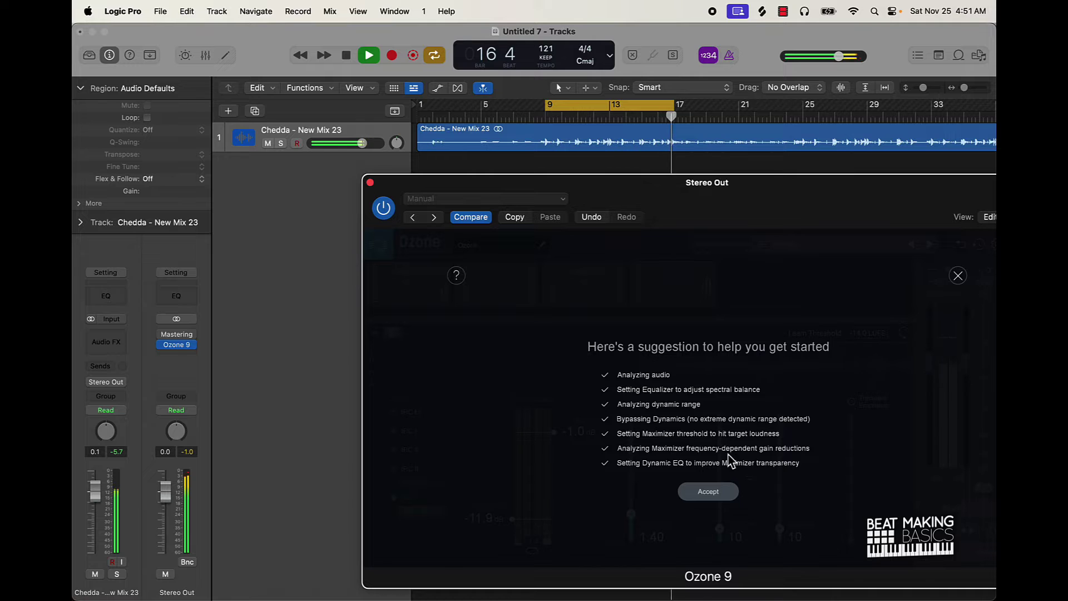
{"action": "left_click", "coordinate": [709, 491]}
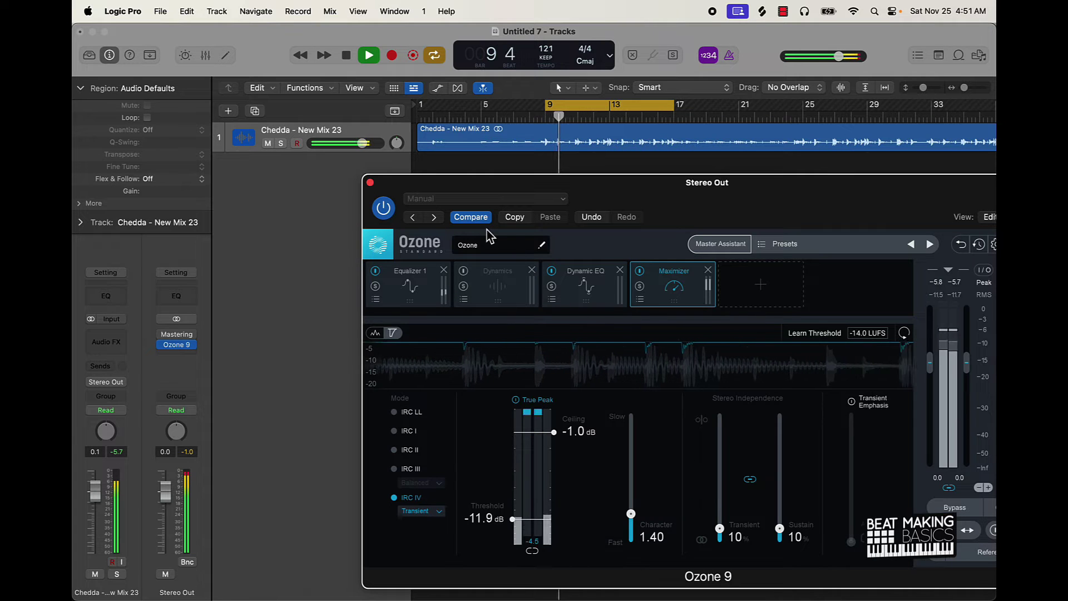
{"action": "key", "text": "space"}
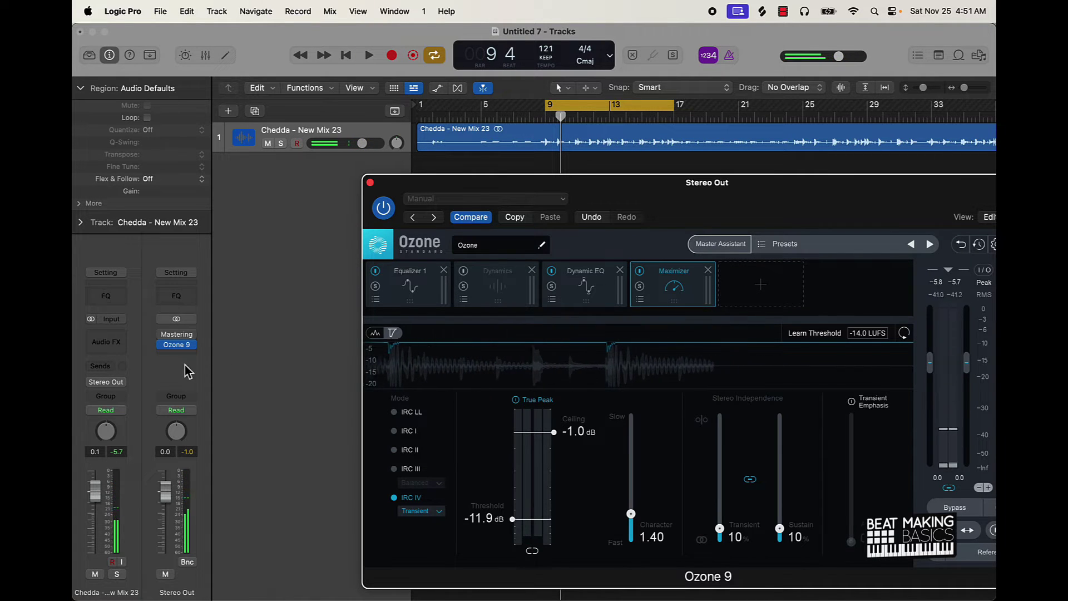
Bypass Ozone 9 on the Stereo Out, bring up Mastering Assistant beside it, and close both plug-in windows
{"action": "left_click", "coordinate": [175, 344]}
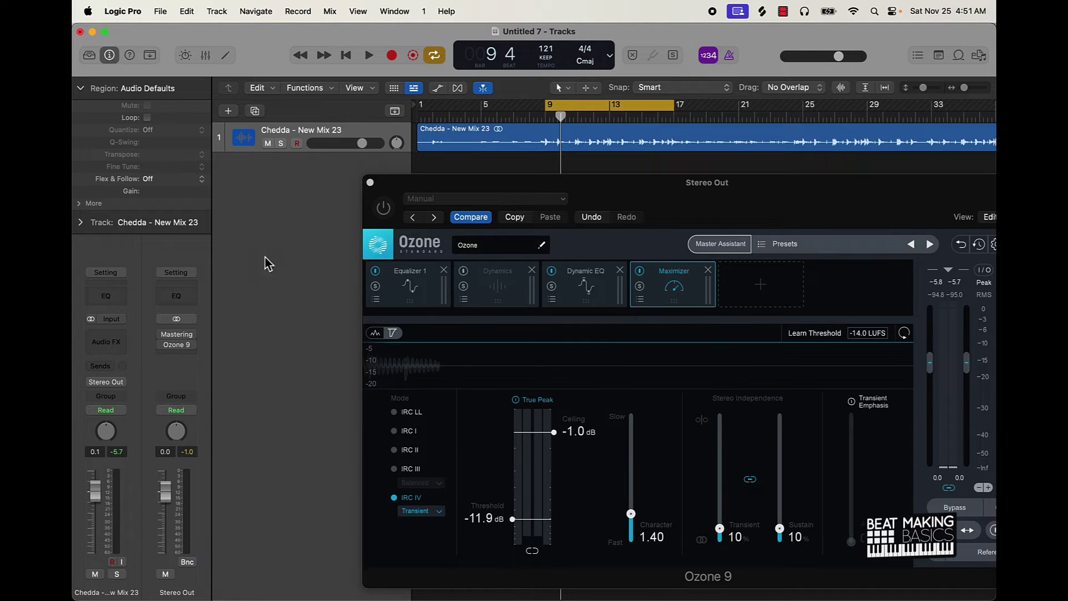
{"action": "left_click", "coordinate": [189, 340]}
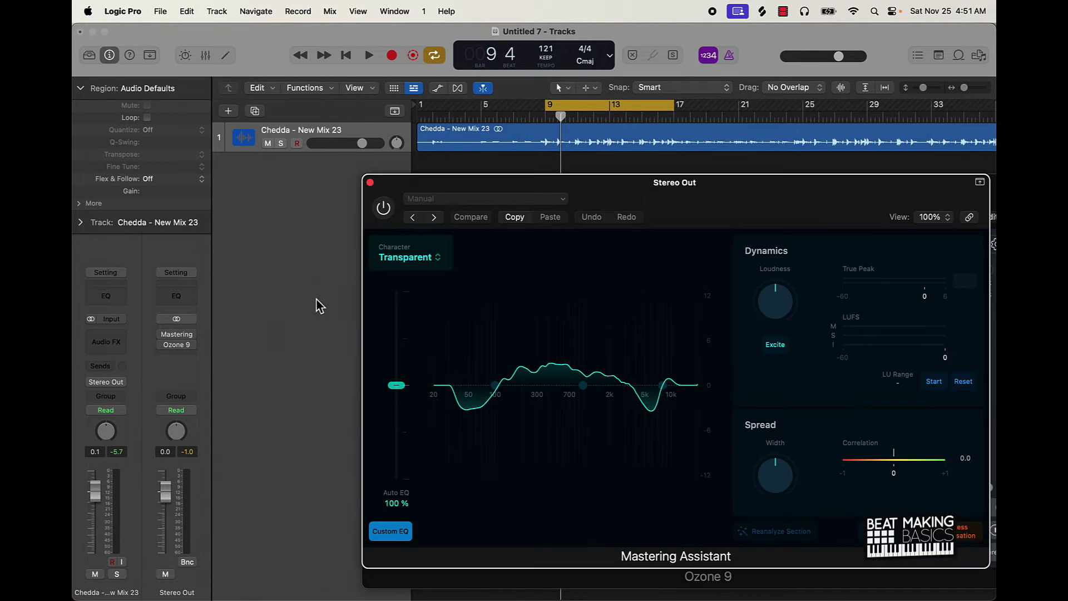
{"action": "left_click_drag", "start_coordinate": [513, 194], "coordinate": [703, 170]}
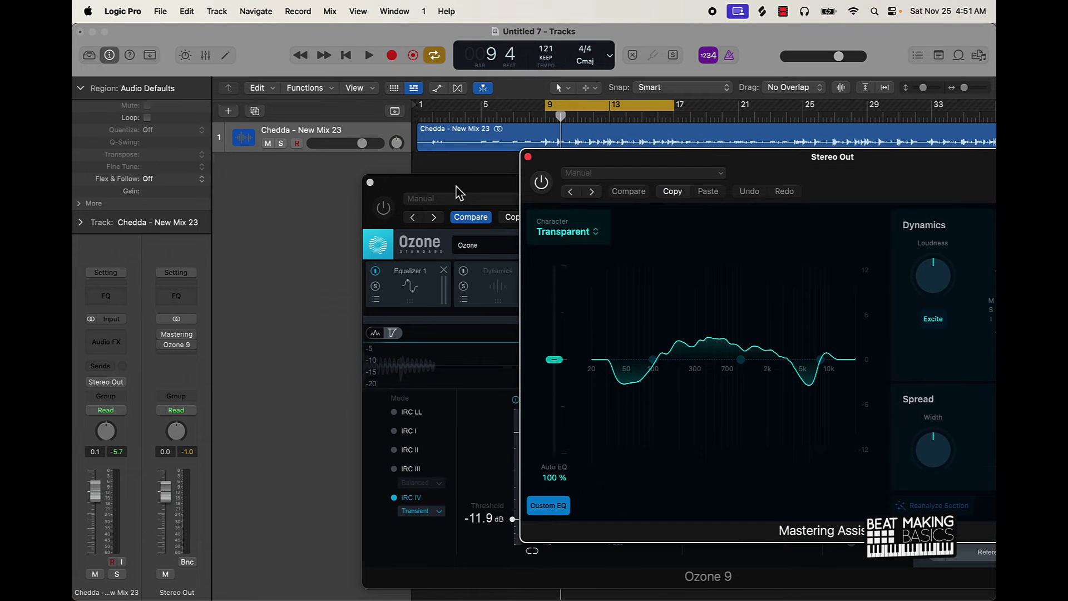
{"action": "left_click_drag", "start_coordinate": [457, 192], "coordinate": [331, 149]}
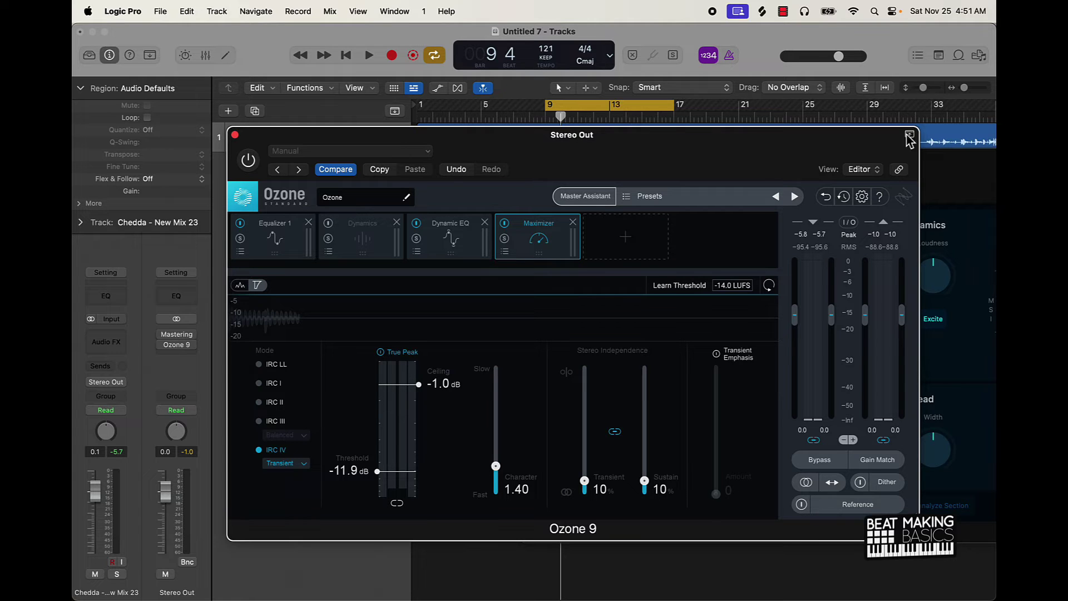
{"action": "left_click_drag", "start_coordinate": [708, 149], "coordinate": [582, 64]}
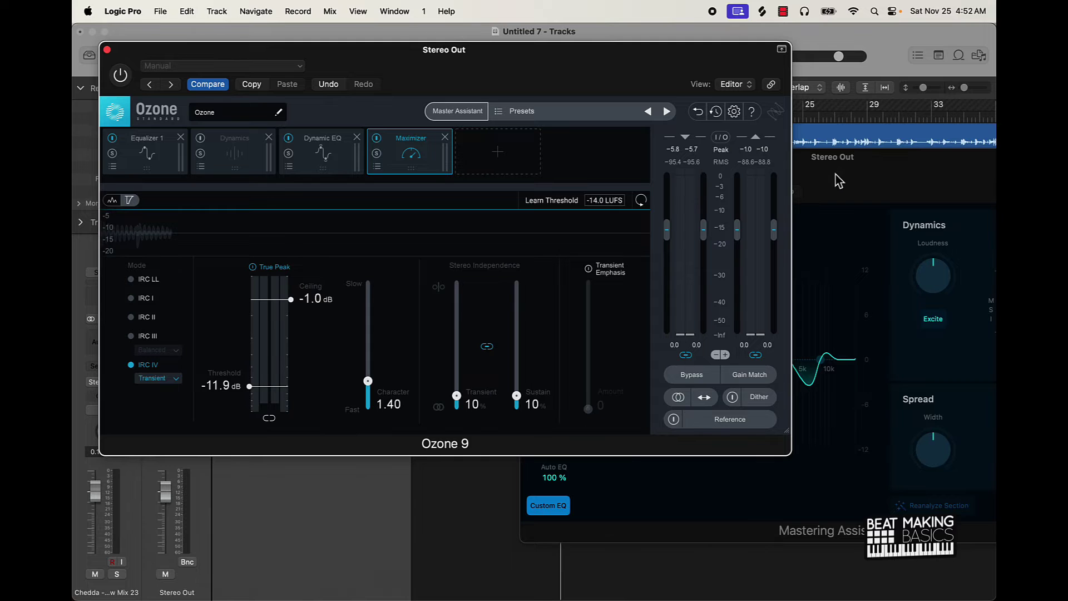
{"action": "left_click_drag", "start_coordinate": [839, 181], "coordinate": [752, 189]}
{"action": "left_click_drag", "start_coordinate": [537, 65], "coordinate": [737, 157]}
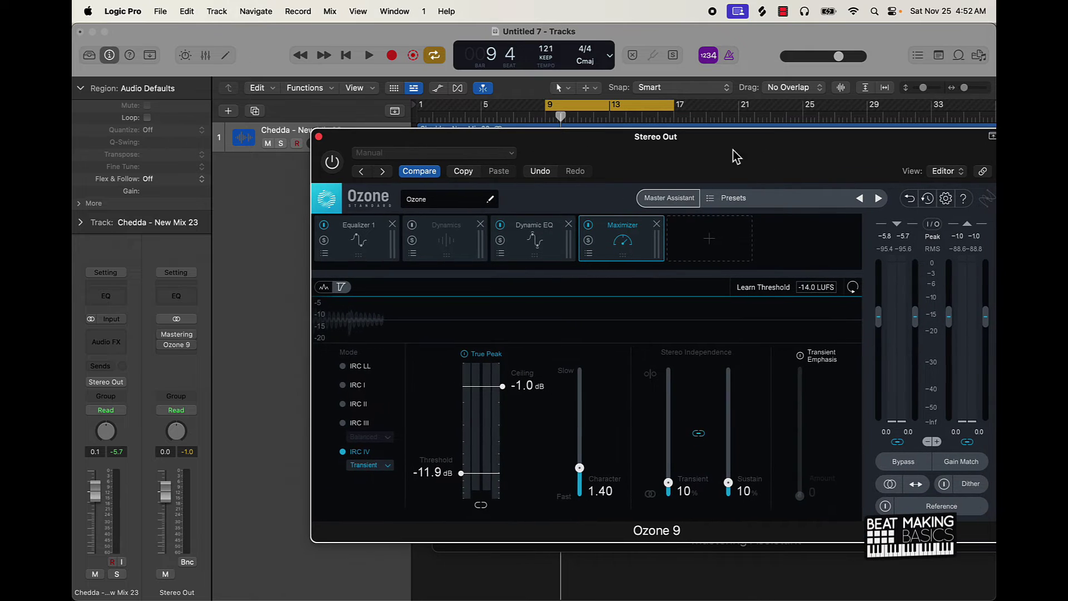
{"action": "left_click", "coordinate": [319, 137]}
{"action": "left_click", "coordinate": [440, 166]}
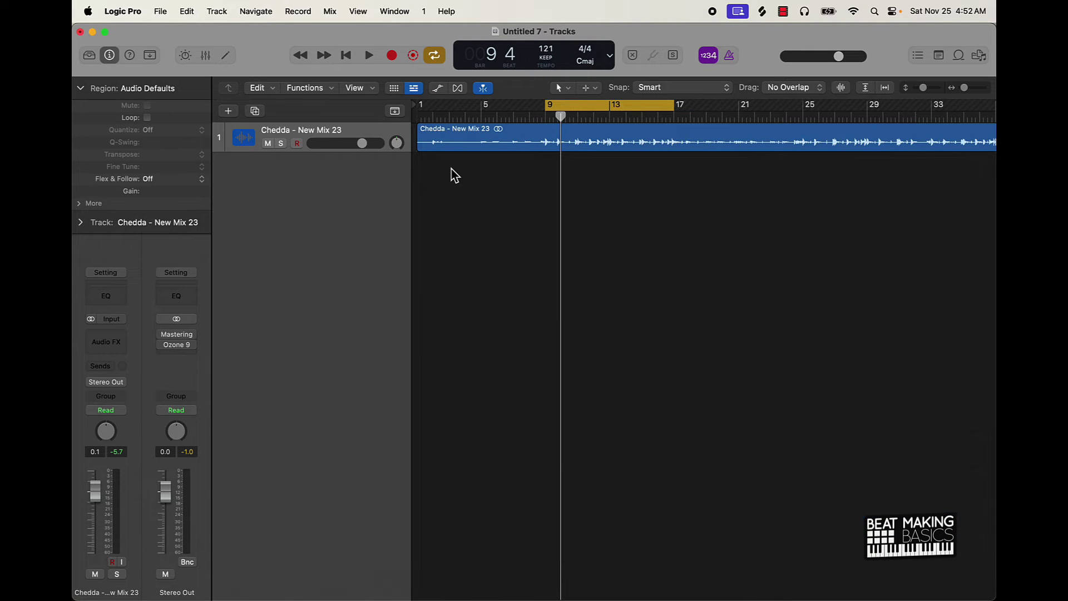
Compare the two masters by playing the cycled section with only Mastering Assistant active, then with only Ozone 9 active
{"action": "mouse_move", "coordinate": [166, 344]}
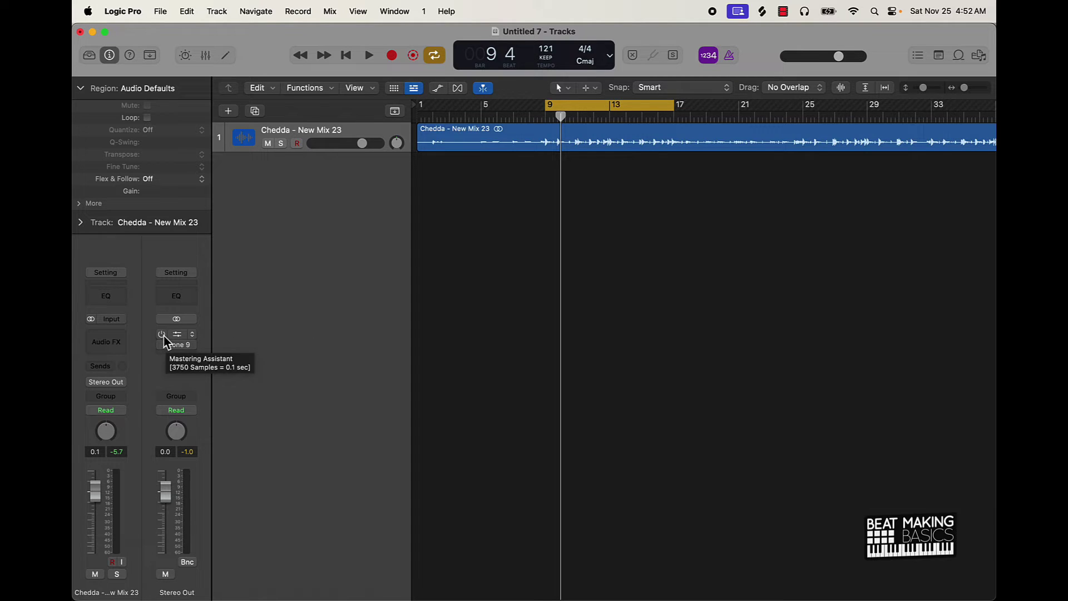
{"action": "key", "text": "space"}
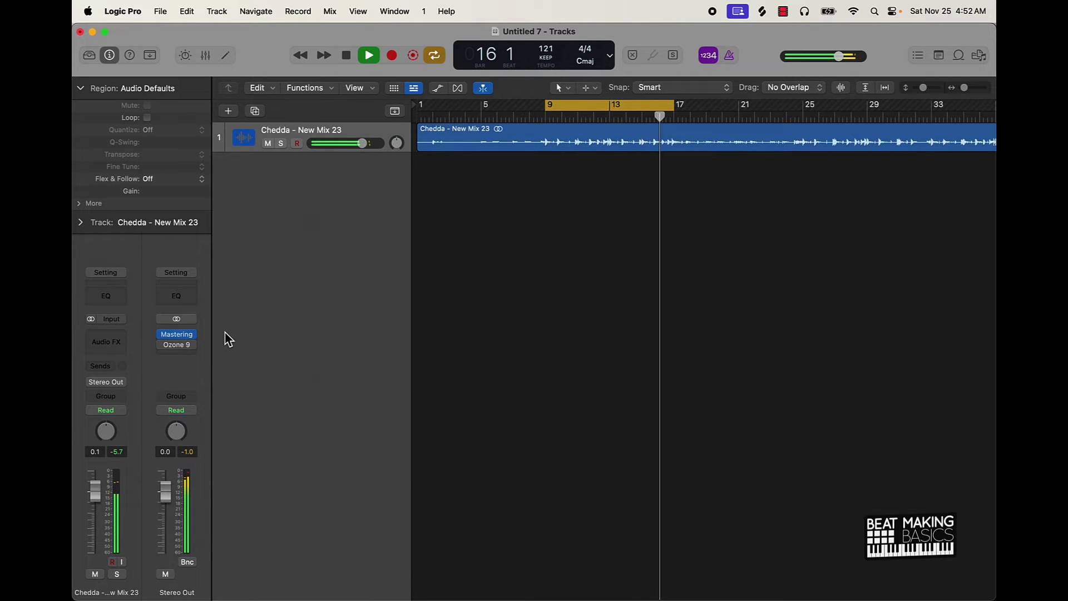
{"action": "key", "text": "space"}
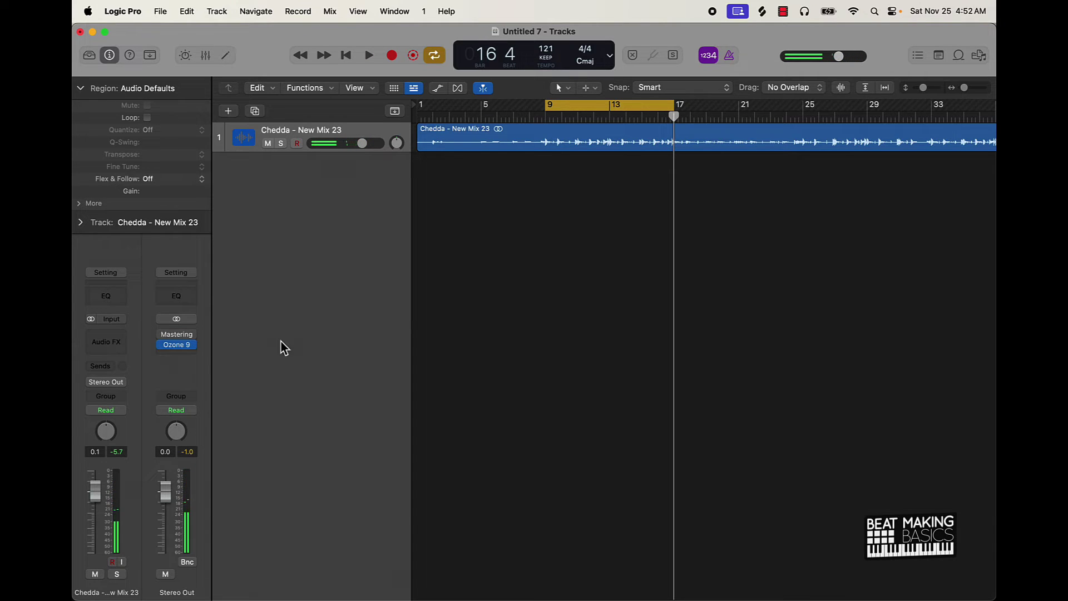
{"action": "key", "text": "space"}
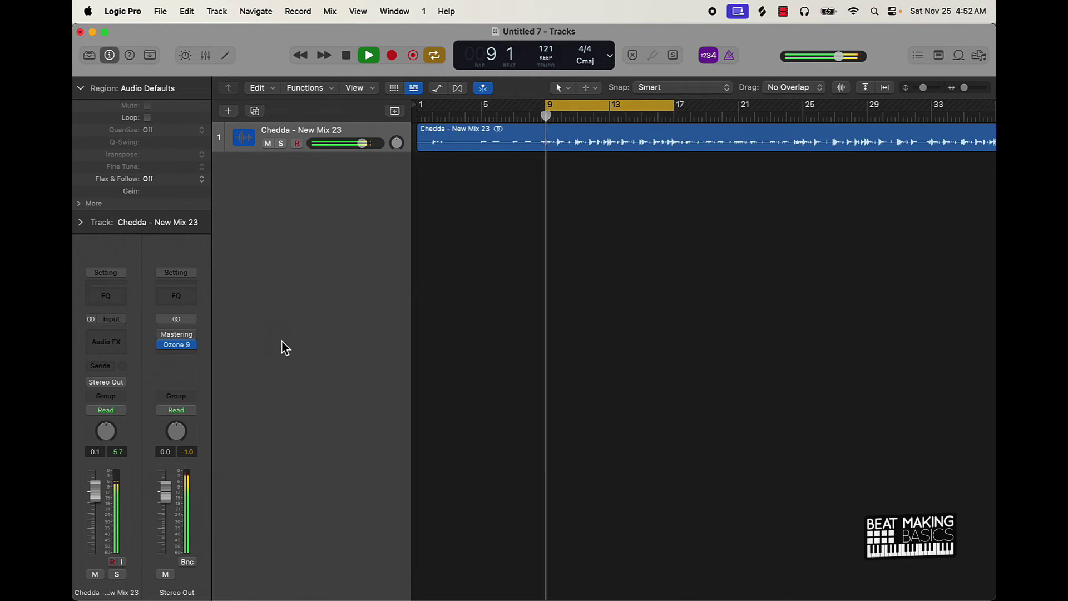
{"action": "key", "text": "space"}
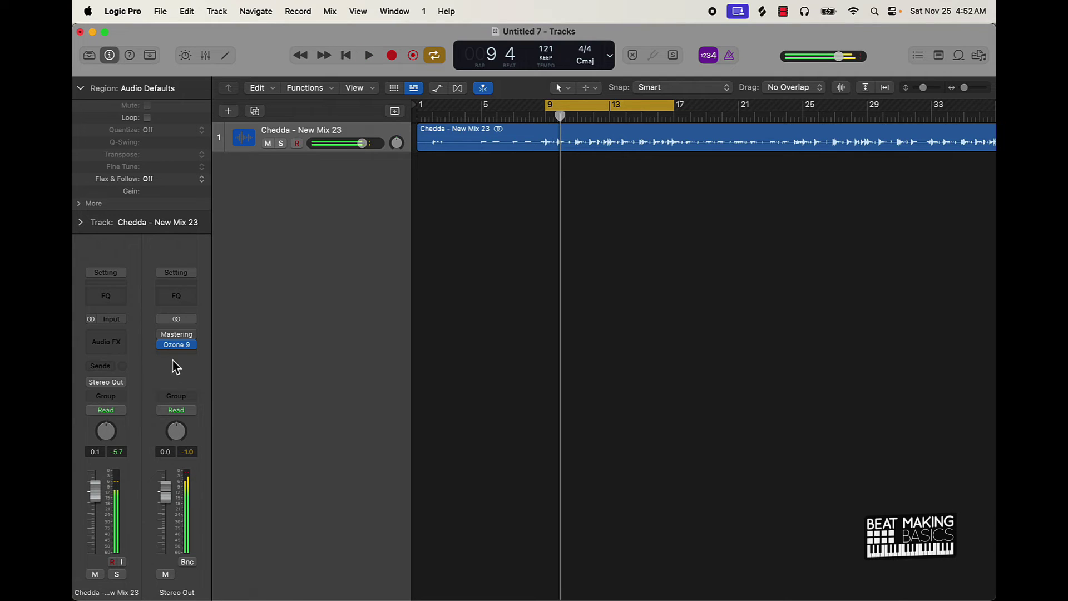
Replay the cycled section with Ozone 9 bypassed and Mastering Assistant on, then swap the two plug-ins, play it again and stop playback
{"action": "left_click", "coordinate": [162, 345]}
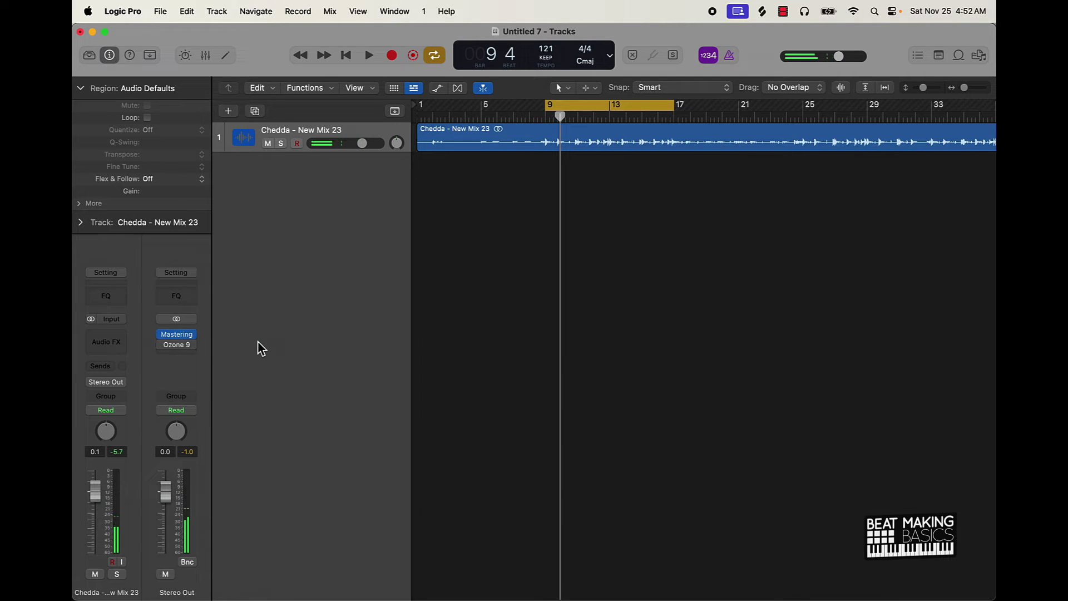
{"action": "key", "text": "space"}
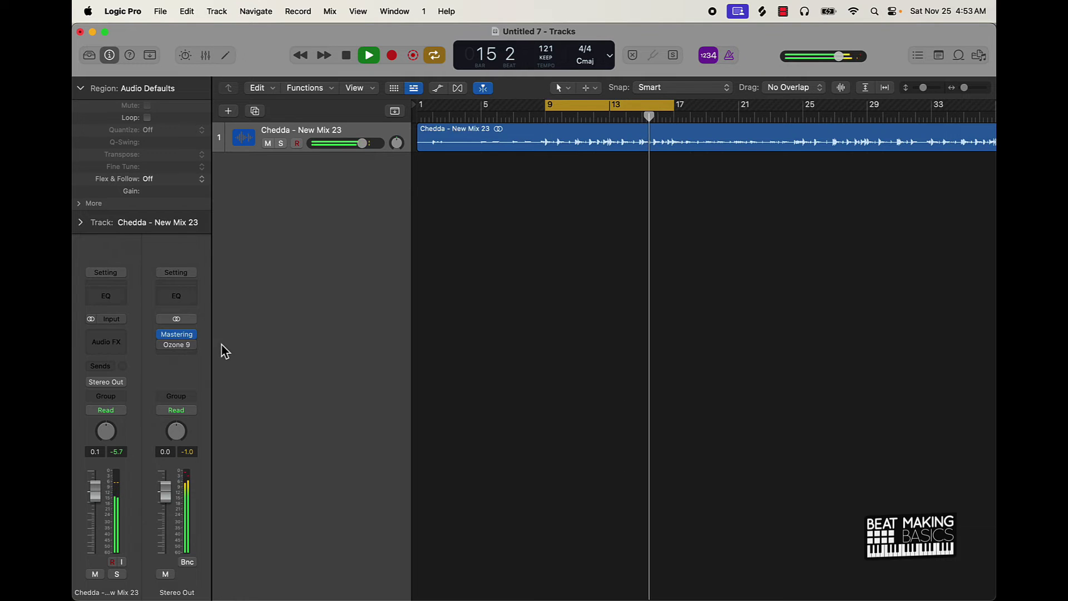
{"action": "mouse_move", "coordinate": [191, 353]}
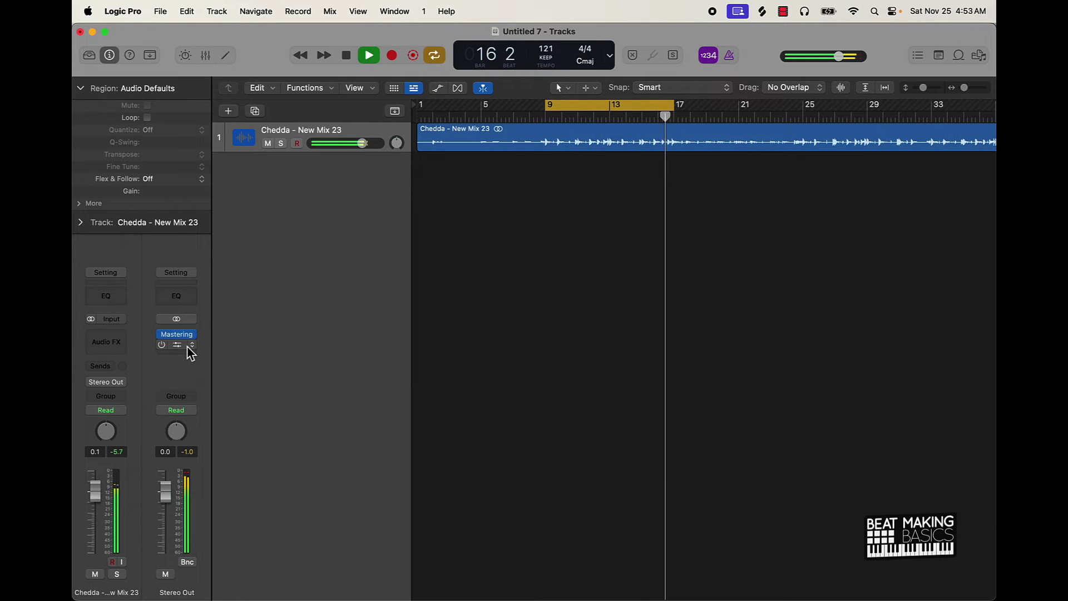
{"action": "key", "text": "space"}
{"action": "left_click_drag", "start_coordinate": [165, 351], "coordinate": [169, 340]}
{"action": "key", "text": "space"}
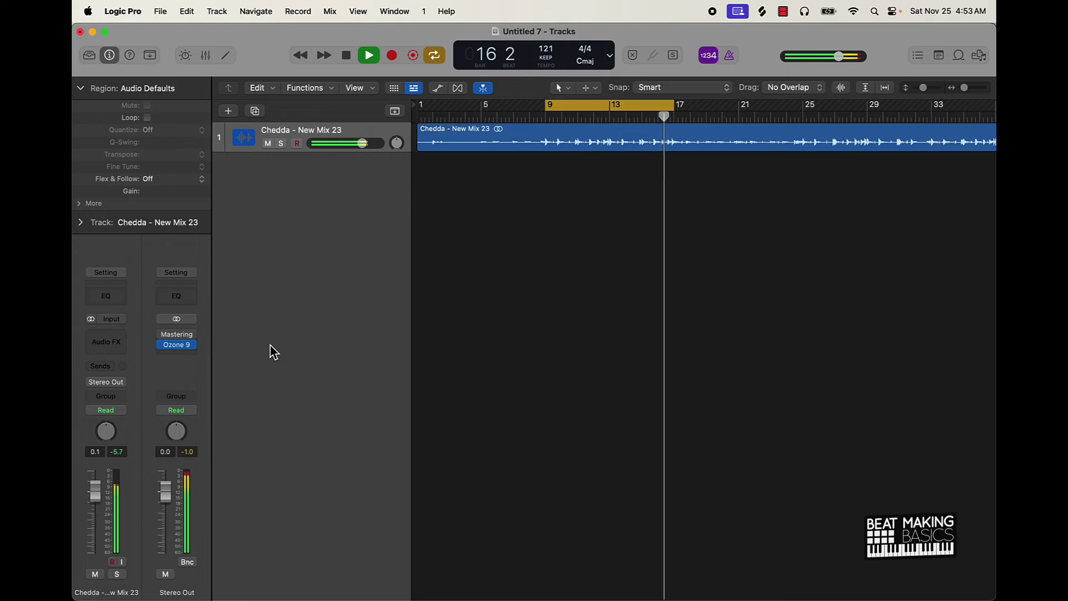
{"action": "key", "text": "space"}
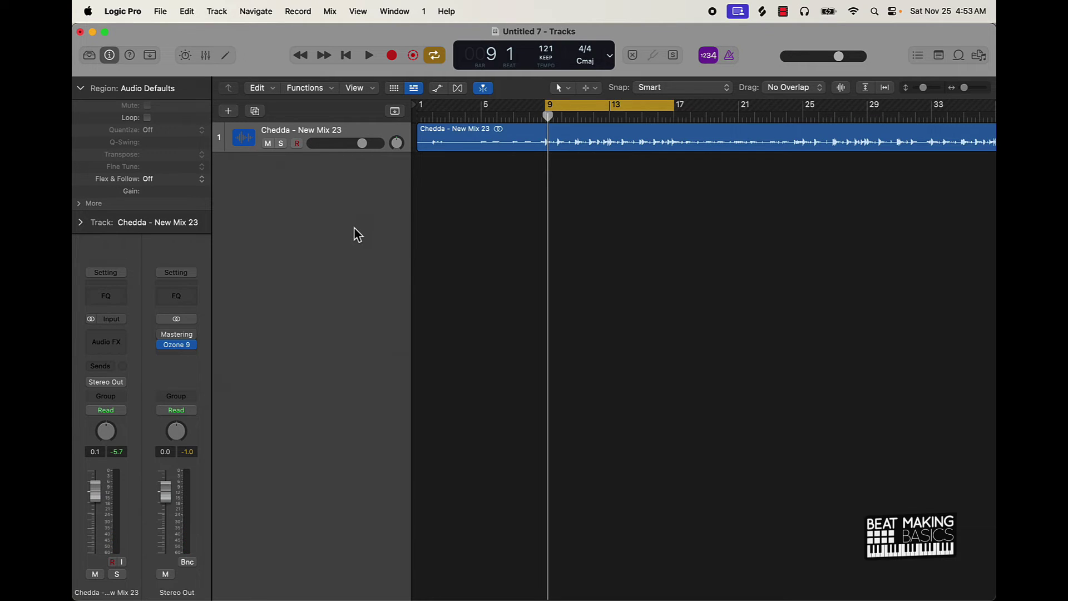
Bypass Ozone 9 on the Stereo Out, review the Mastering Assistant and Ozone 9 settings, and close both plug-in windows
{"action": "mouse_move", "coordinate": [182, 347]}
{"action": "left_click", "coordinate": [162, 346]}
{"action": "left_click", "coordinate": [182, 345]}
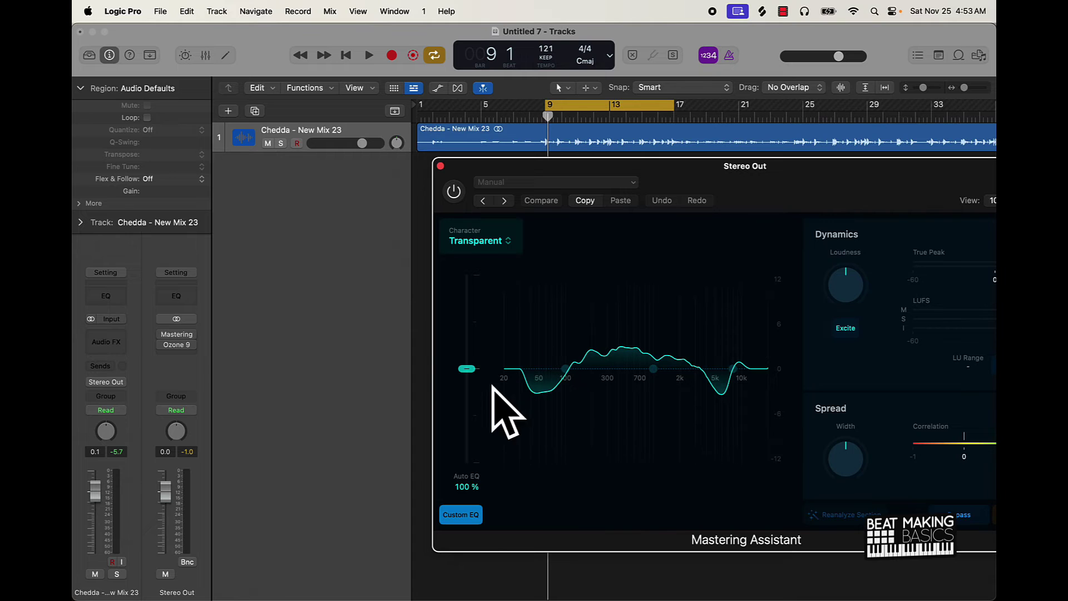
{"action": "left_click", "coordinate": [177, 352]}
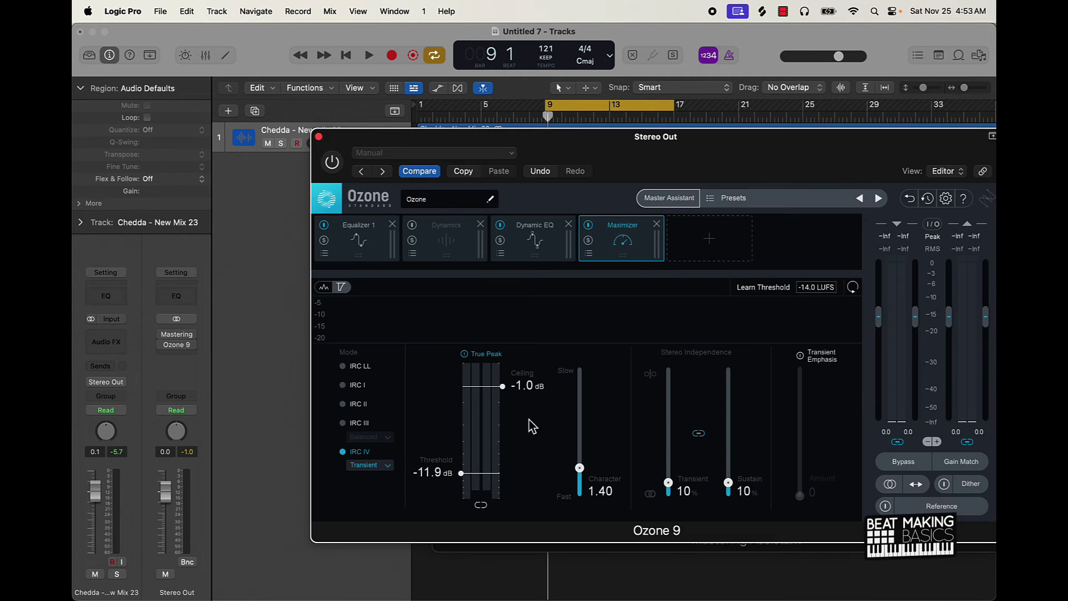
{"action": "left_click", "coordinate": [318, 137]}
{"action": "left_click", "coordinate": [441, 166]}
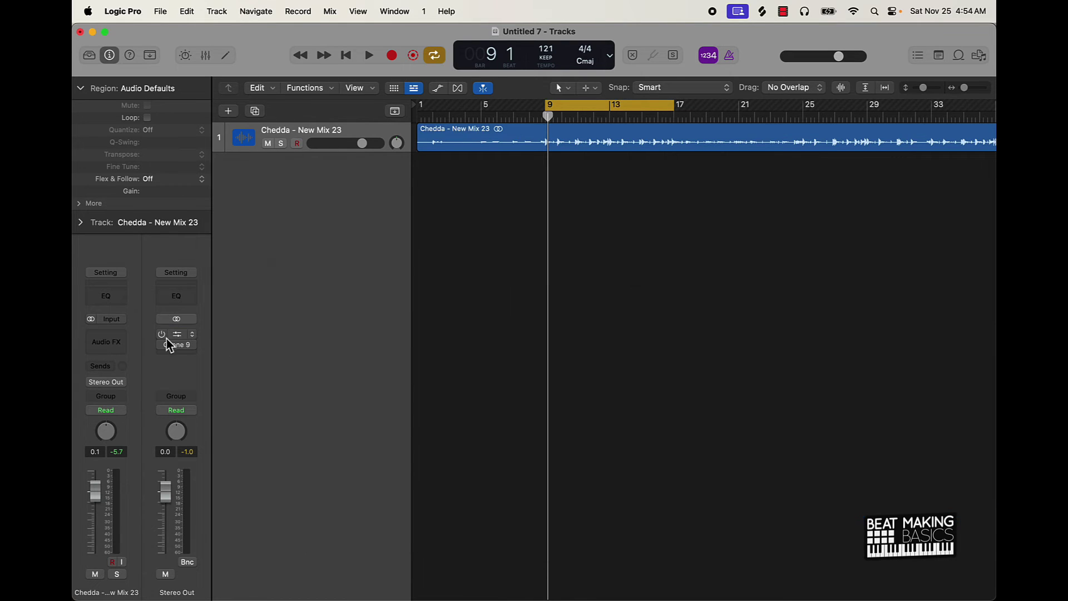
Audition the cycled section through Mastering Assistant alone, then switch to Ozone 9 alone and resume playback
{"action": "key", "text": "space"}
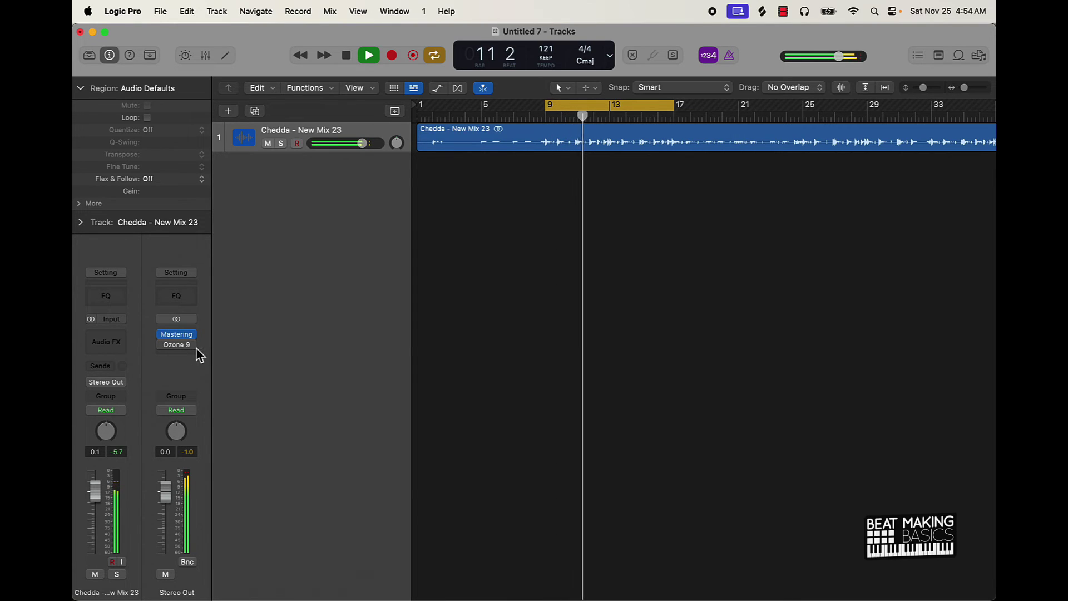
{"action": "mouse_move", "coordinate": [165, 343]}
{"action": "key", "text": "space"}
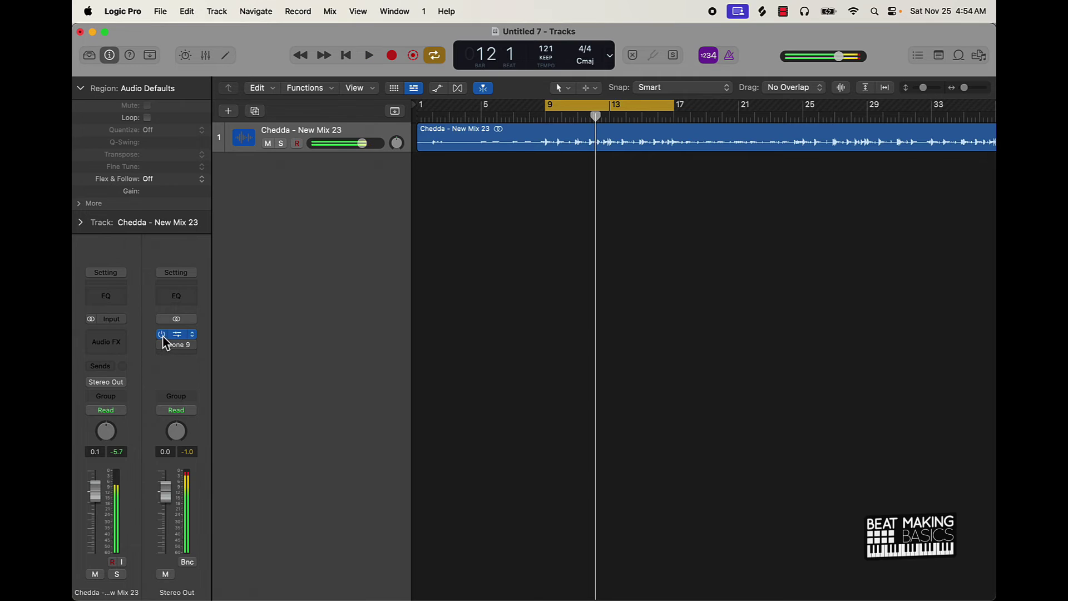
{"action": "key", "text": "space"}
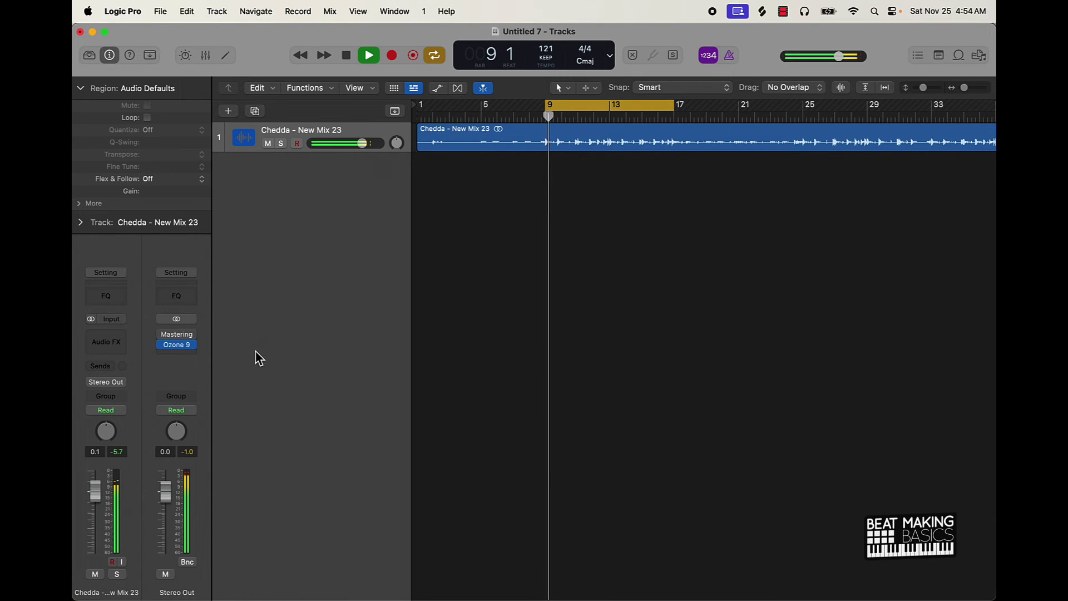